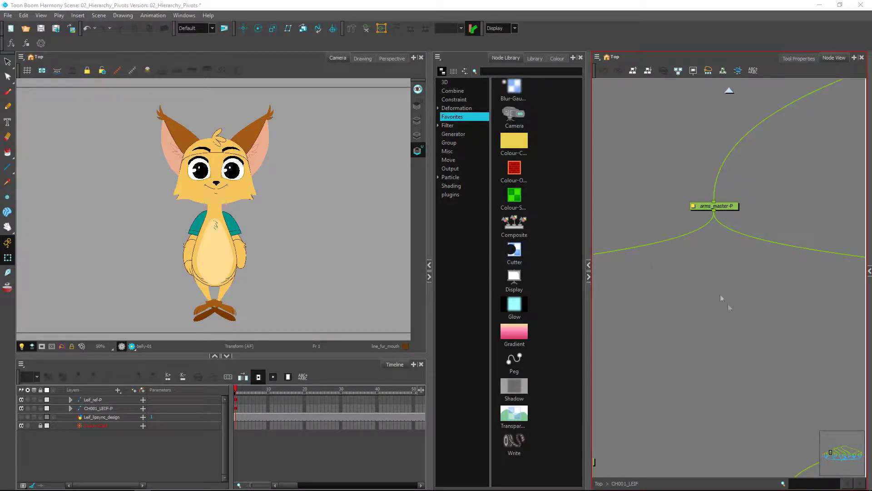
# - Pan the node graph to reveal the arm, forearm and hand peg and drawing nodes
pyautogui.moveTo(714, 344)
pyautogui.mouseDown()
pyautogui.moveTo(695, 386)
pyautogui.moveTo(677, 400)
pyautogui.moveTo(799, 371)
pyautogui.mouseUp()
pyautogui.moveTo(725, 377); pyautogui.dragTo(818, 361)
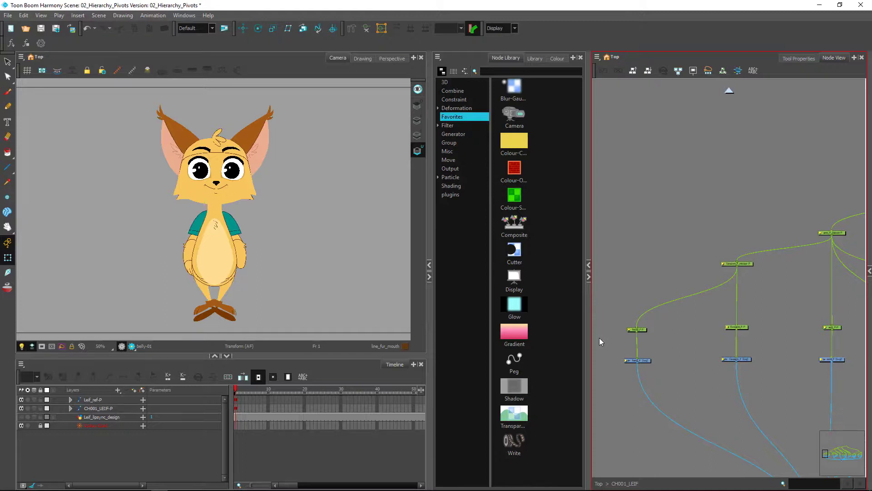
pyautogui.doubleClick(723, 264)
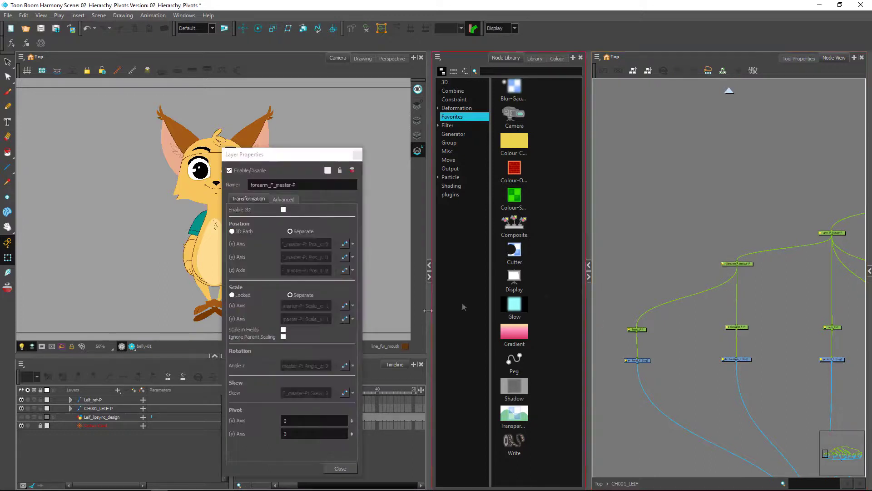
pyautogui.click(286, 434)
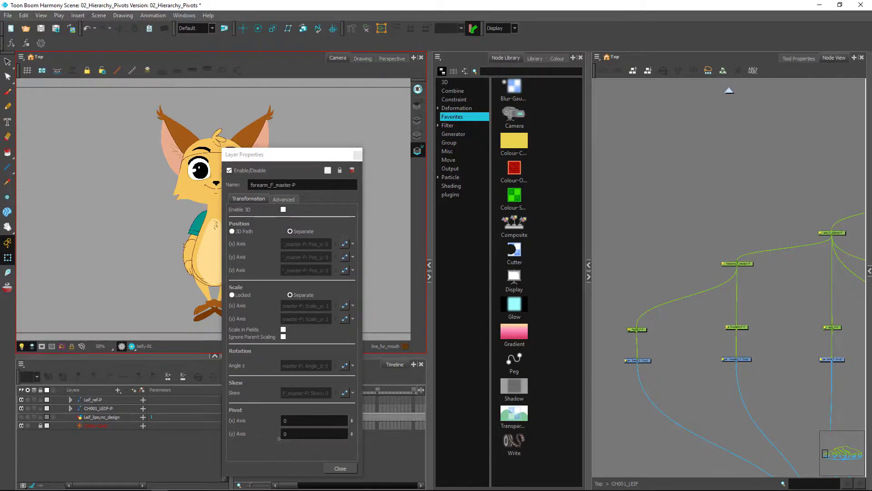
pyautogui.click(356, 156)
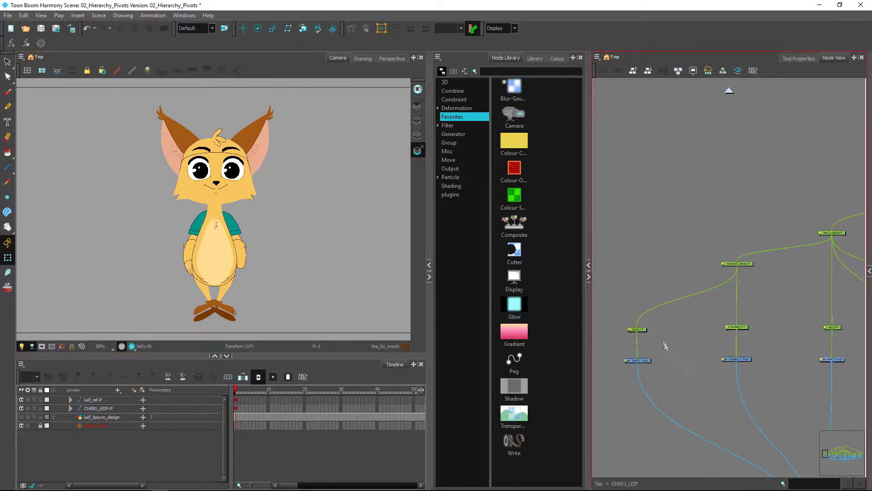
# - With the hand drawing selected, make Line Art the current layer, then return to Transform
pyautogui.click(638, 329)
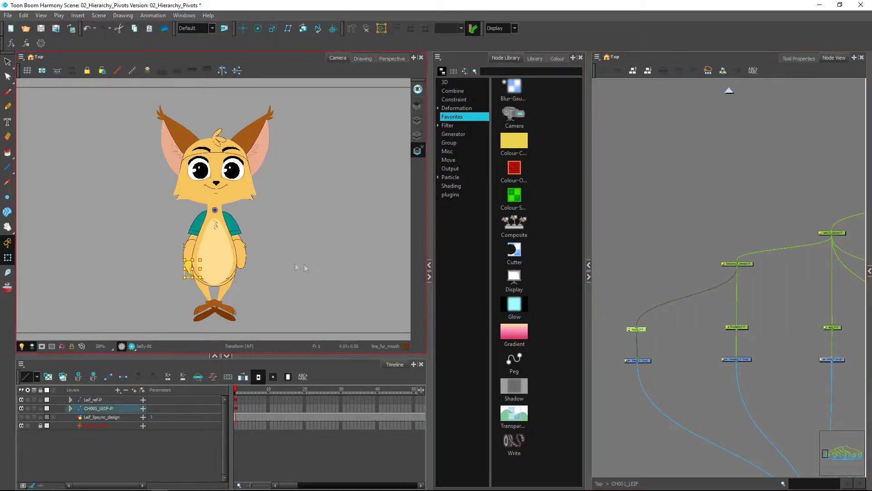
pyautogui.scroll(4, 298, 267)
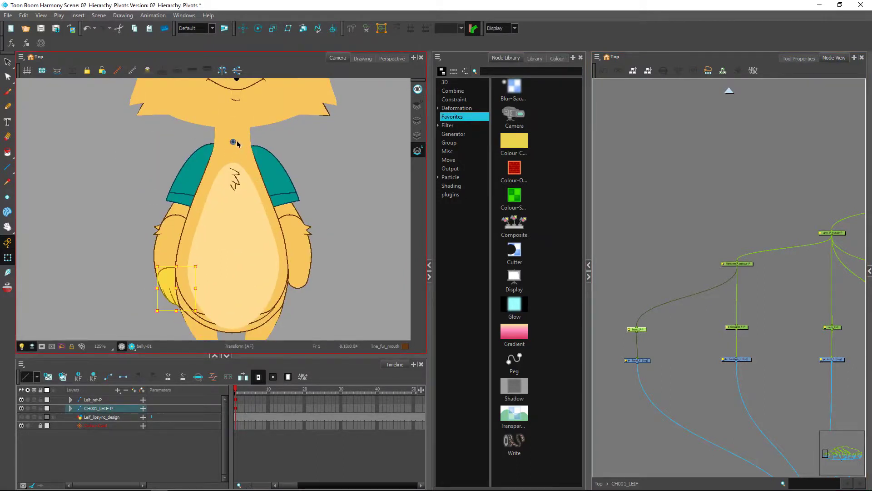
pyautogui.click(7, 95)
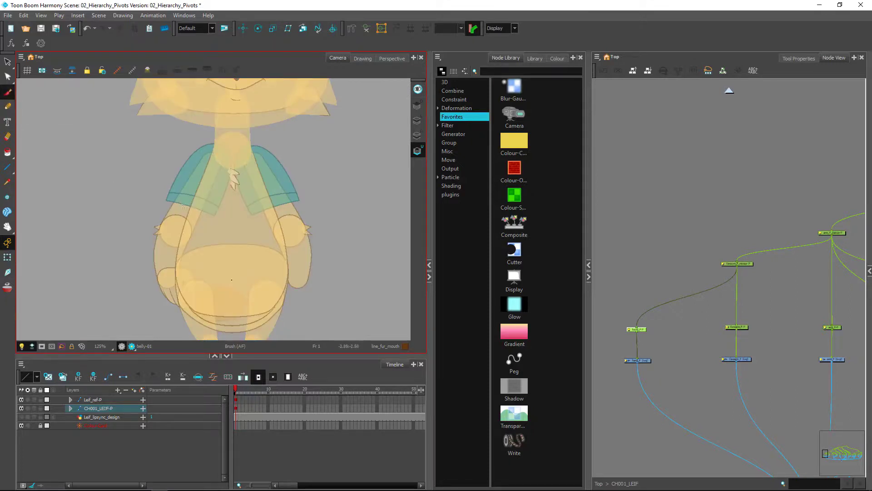
pyautogui.hotkey('shift', 'l')
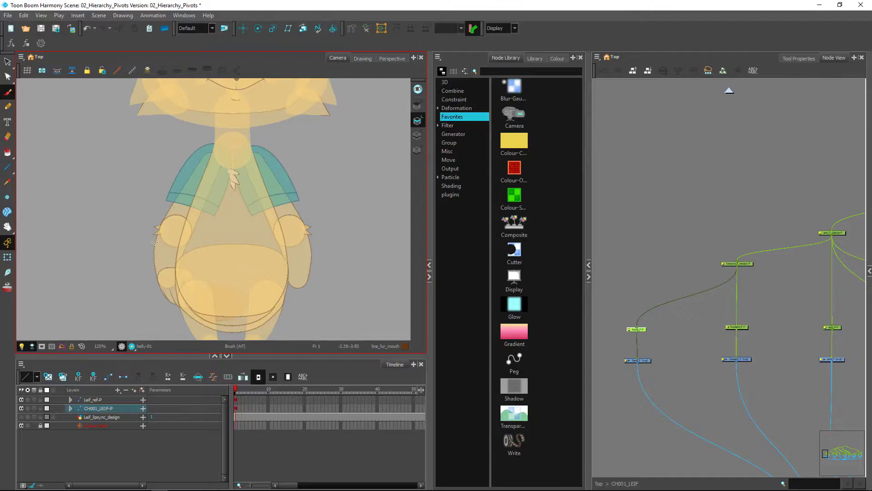
pyautogui.click(8, 258)
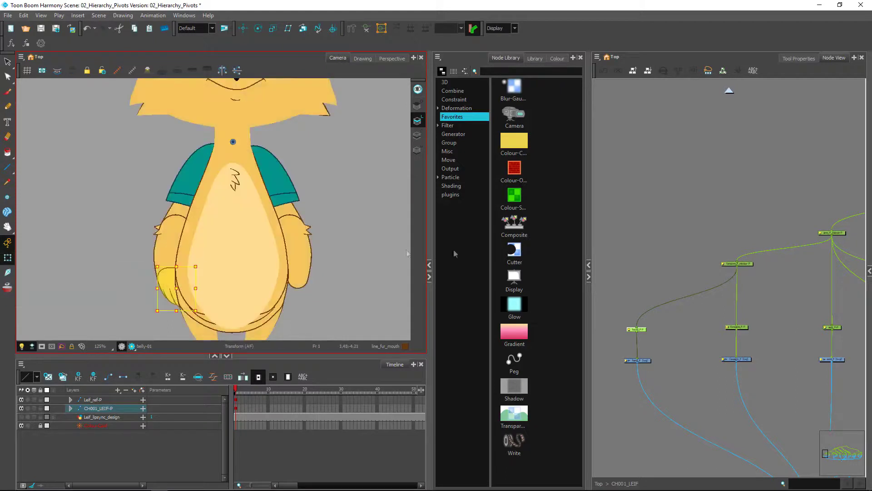
pyautogui.click(266, 255)
pyautogui.scroll(-2, 257, 249)
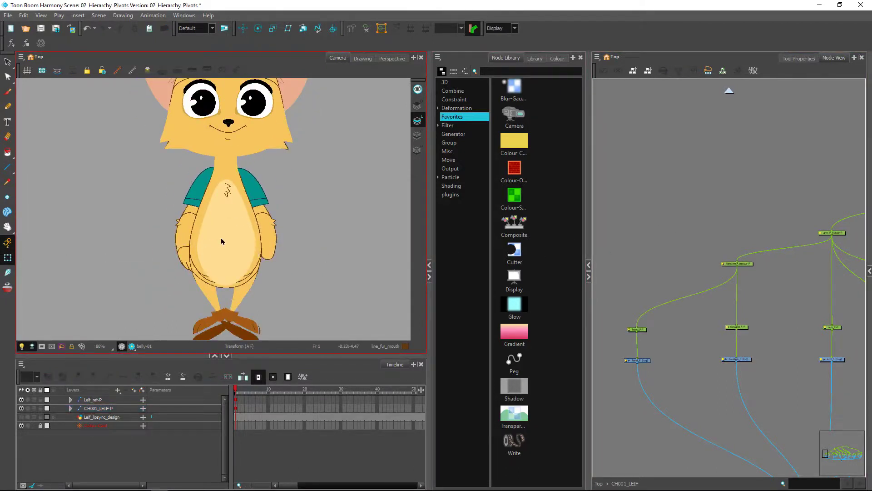
# - Check the hand, forearm and arm drawing nodes, then make Underlay Art the current layer
pyautogui.click(707, 326)
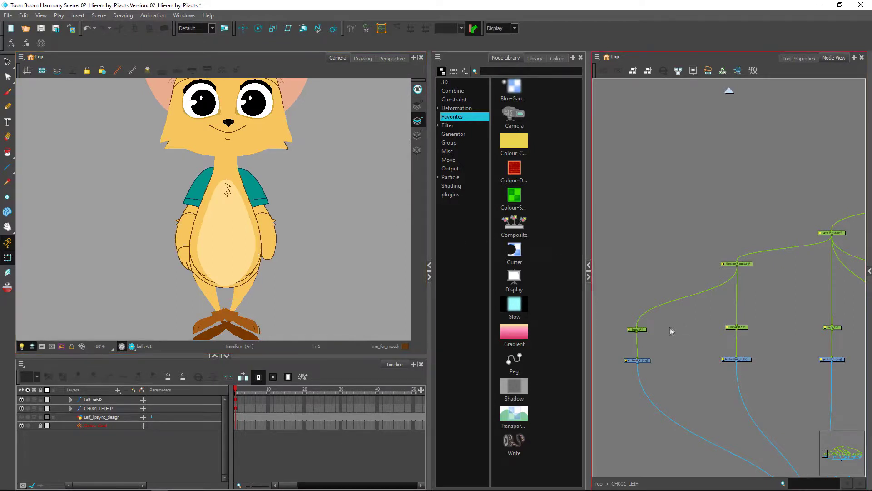
pyautogui.click(641, 361)
pyautogui.click(738, 360)
pyautogui.click(840, 361)
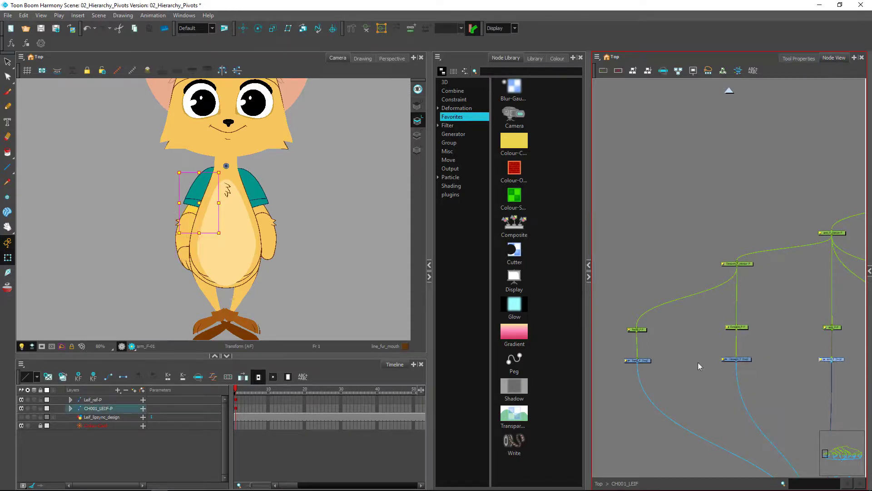
pyautogui.click(660, 362)
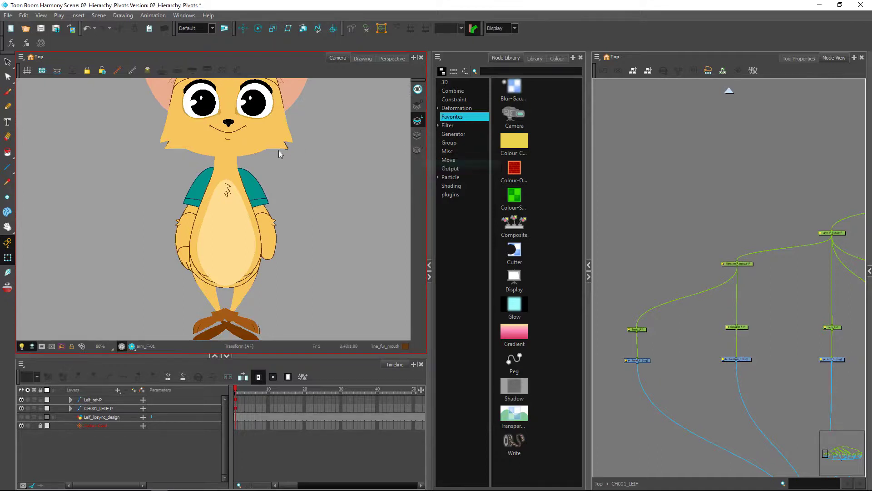
pyautogui.click(417, 150)
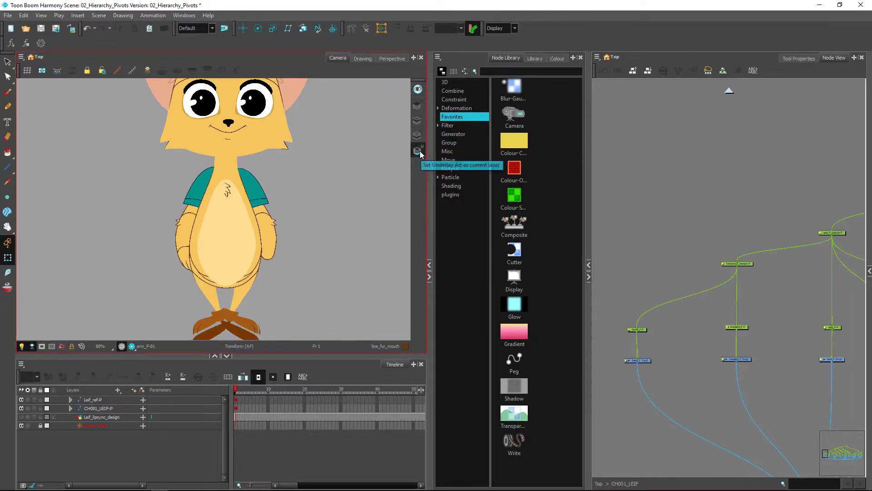
# - Expand the CH001_Leif colour list, pick pivots as current colour, and select the forearm drawing
pyautogui.click(557, 58)
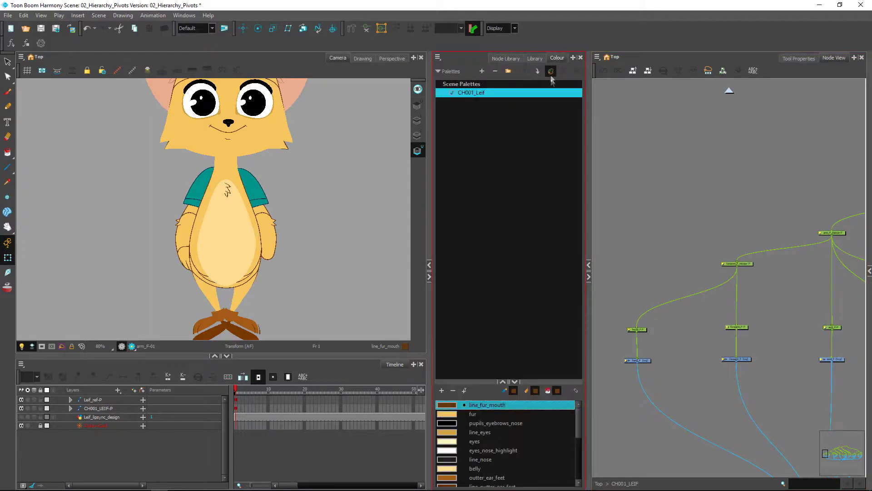
pyautogui.moveTo(472, 382); pyautogui.dragTo(500, 119)
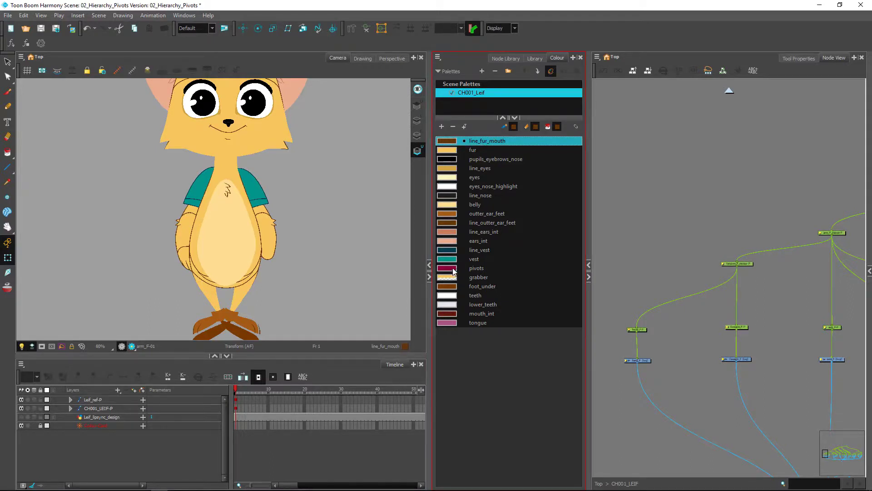
pyautogui.click(486, 268)
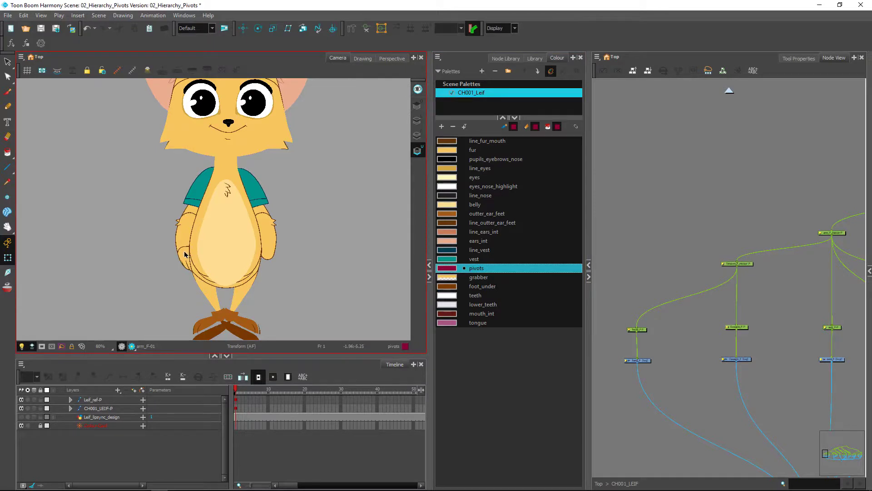
pyautogui.click(190, 225)
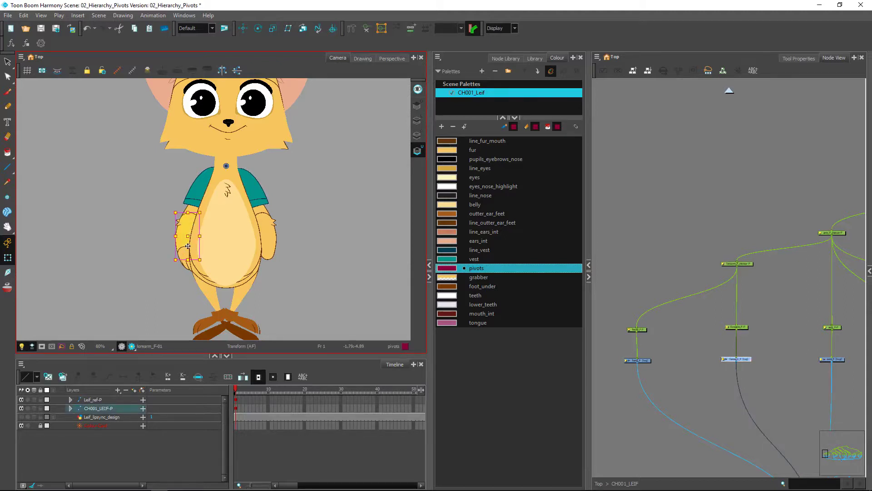
# - Zoom in on the forearm pivot with the Ellipse tool, drawing and undoing a trial ellipse
pyautogui.press('2')
pyautogui.press('2')
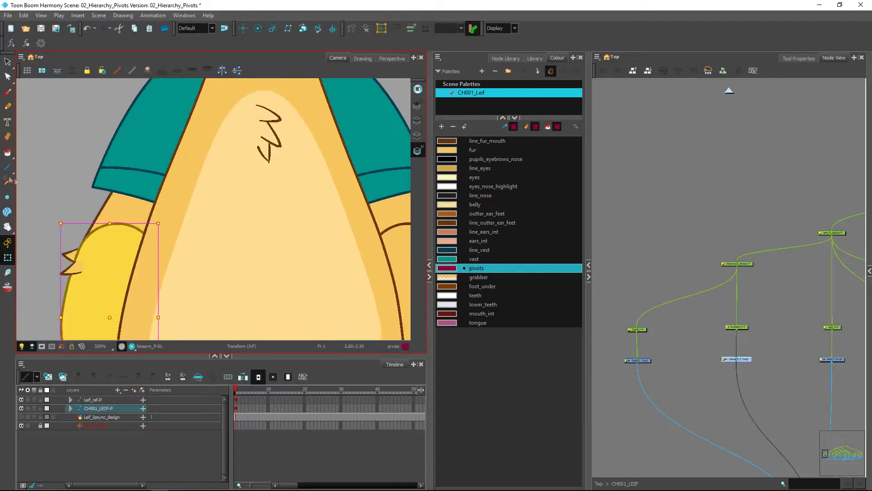
pyautogui.click(8, 167)
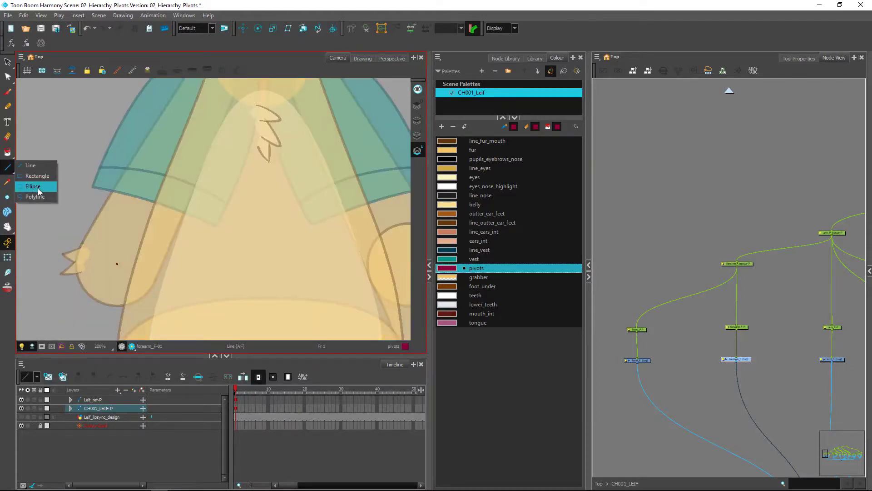
pyautogui.click(37, 188)
pyautogui.scroll(3, 150, 257)
pyautogui.moveTo(150, 257); pyautogui.dragTo(209, 224)
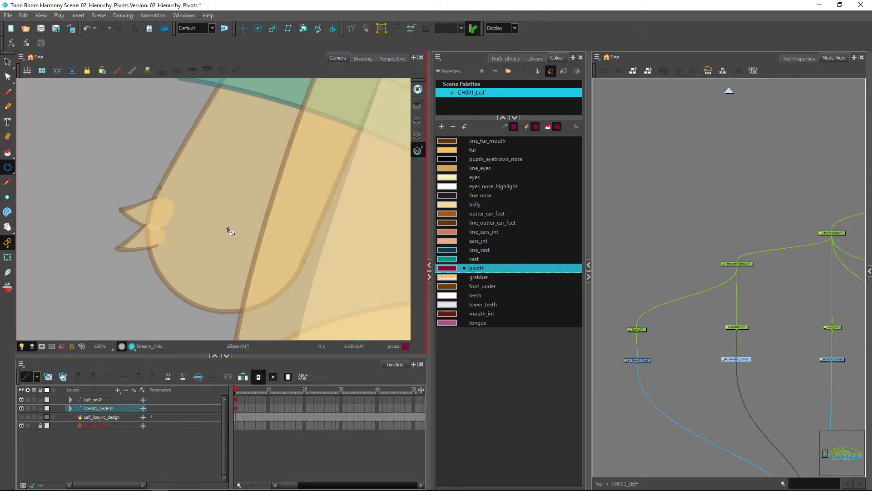
pyautogui.moveTo(228, 229); pyautogui.dragTo(299, 310)
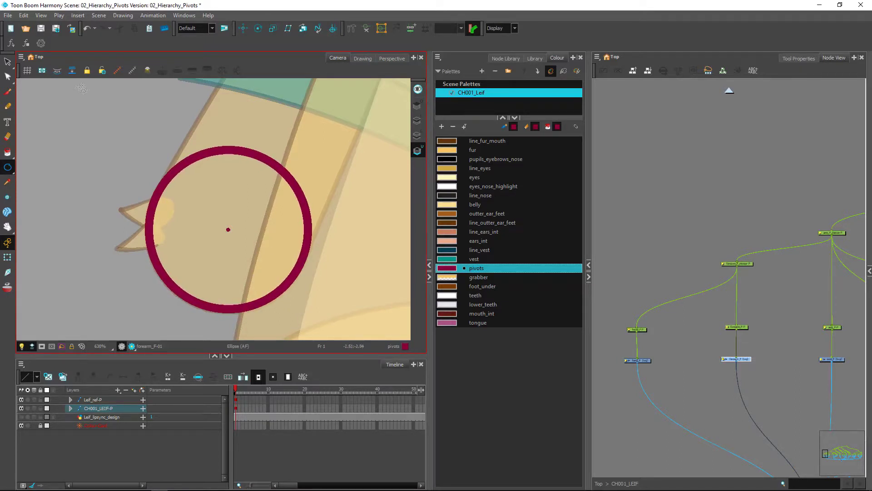
pyautogui.hotkey('ctrl', 'z')
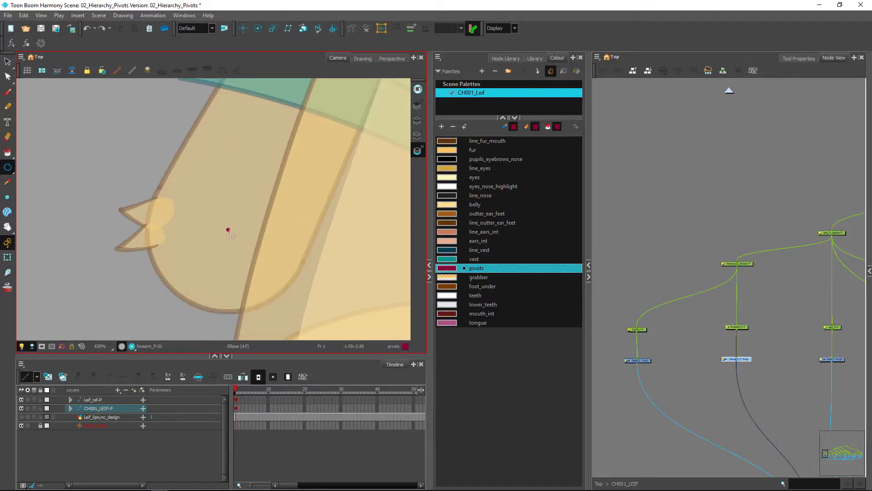
# - Select the existing pivot mark and check the Ellipse tool's stroke size in Tool Properties
pyautogui.click(7, 61)
pyautogui.moveTo(177, 186); pyautogui.dragTo(222, 243)
pyautogui.click(7, 166)
pyautogui.click(785, 59)
pyautogui.doubleClick(838, 126)
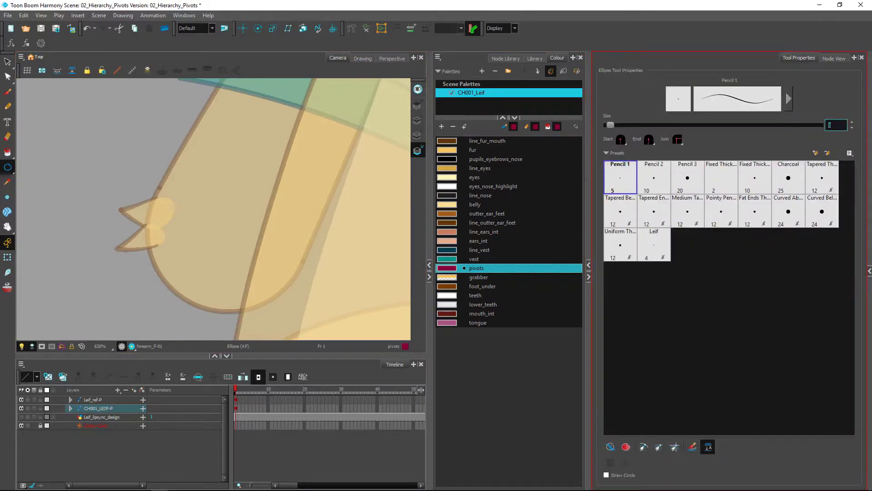
pyautogui.click(831, 59)
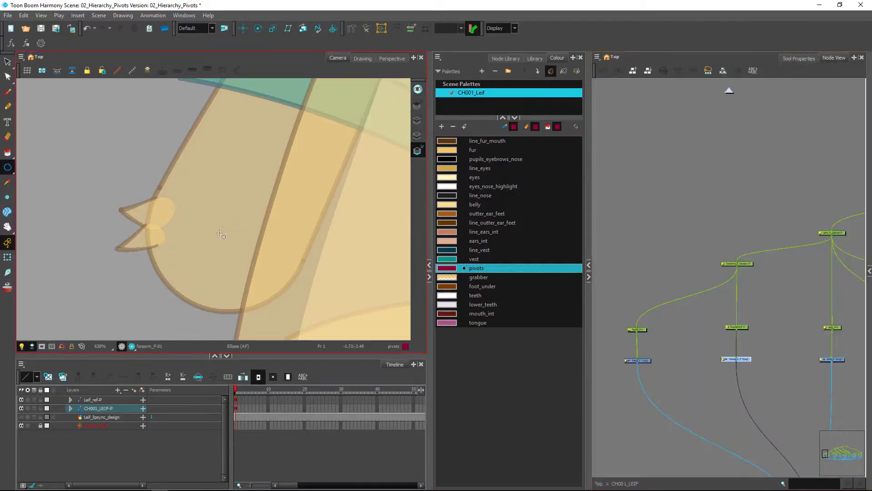
# - Draw a circle around the forearm pivot and nudge it right and up to centre it
pyautogui.moveTo(222, 232); pyautogui.dragTo(303, 275)
pyautogui.click(8, 62)
pyautogui.click(234, 172)
pyautogui.press('Right')
pyautogui.press('Up')
pyautogui.press('Right')
pyautogui.press('Right')
pyautogui.press('Right')
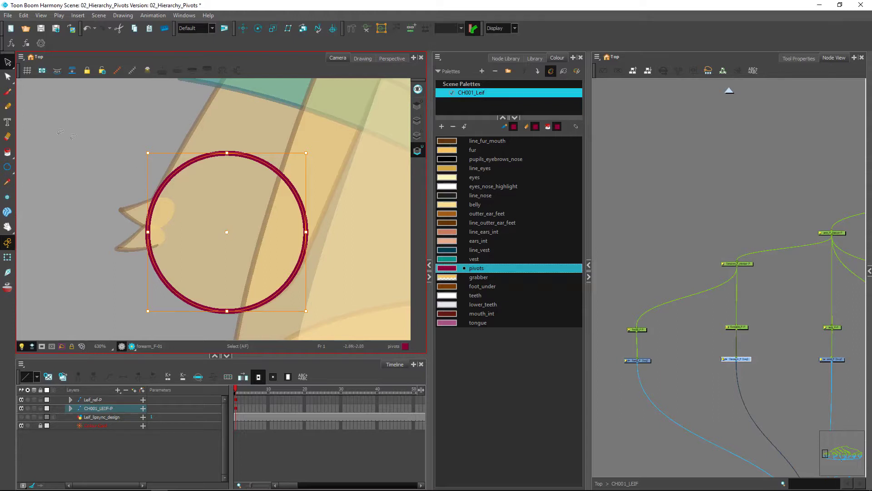
# - Trial-paint a dot at the circle's centre, undo it, shrink the brush, and select the circle
pyautogui.click(7, 91)
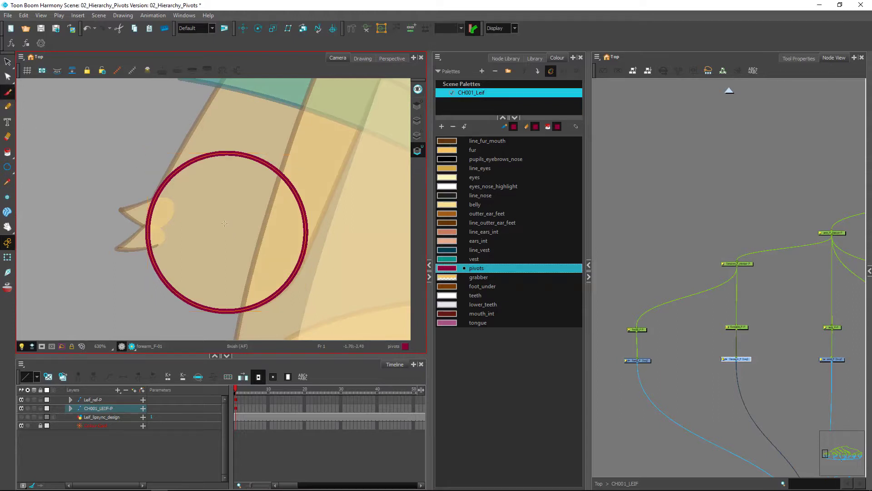
pyautogui.click(227, 234)
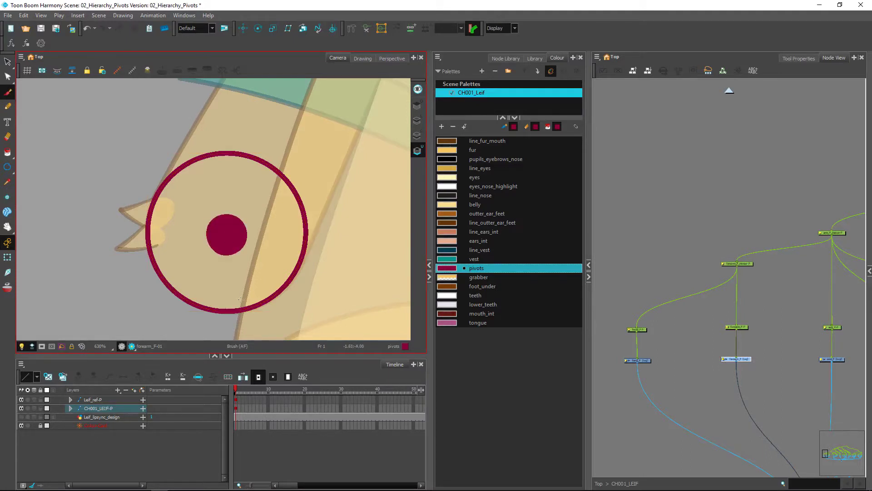
pyautogui.hotkey('ctrl', 'z')
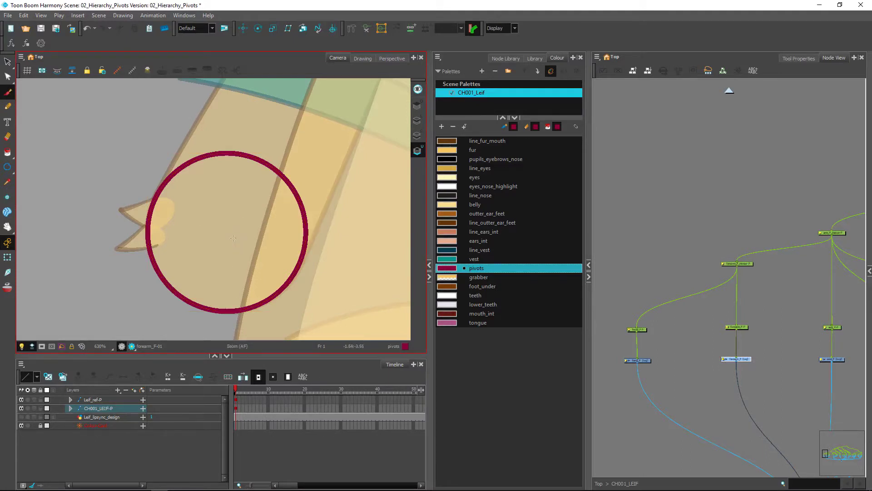
pyautogui.press('o')
pyautogui.moveTo(228, 237); pyautogui.dragTo(211, 240)
pyautogui.click(8, 62)
pyautogui.click(239, 154)
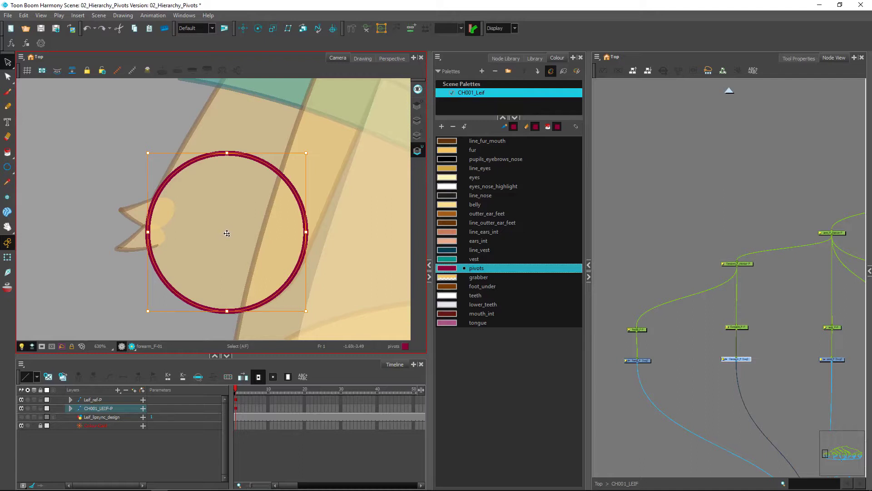
# - Paint the pivot dot at the circle's centre and delete the guide circle
pyautogui.press('Escape')
pyautogui.hotkey('alt', 'b')
pyautogui.click(227, 233)
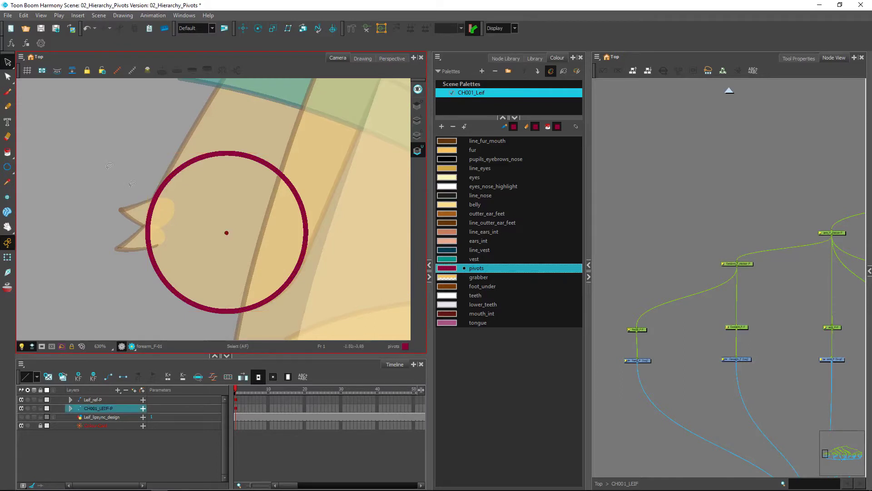
pyautogui.click(8, 62)
pyautogui.click(261, 161)
pyautogui.press('Delete')
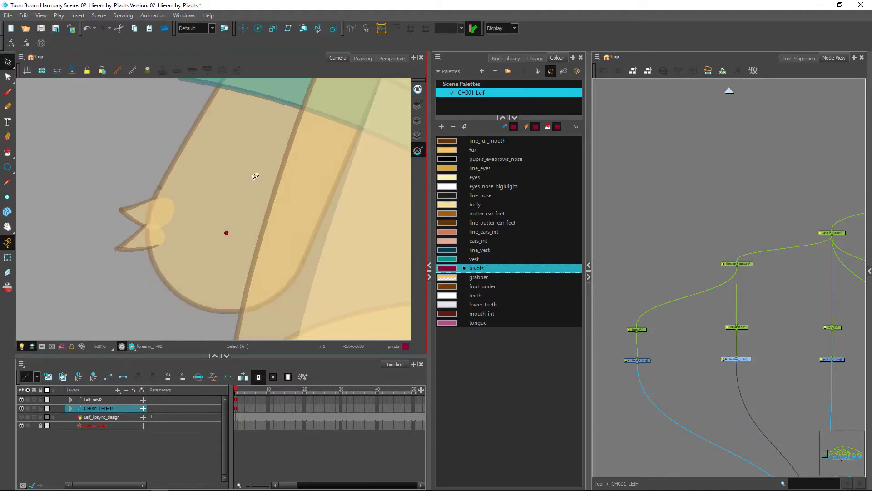
# - Select the sleeve drawing, paint a pivots-coloured dot on it, and turn off the light table
pyautogui.click(7, 257)
pyautogui.scroll(-3, 108, 250)
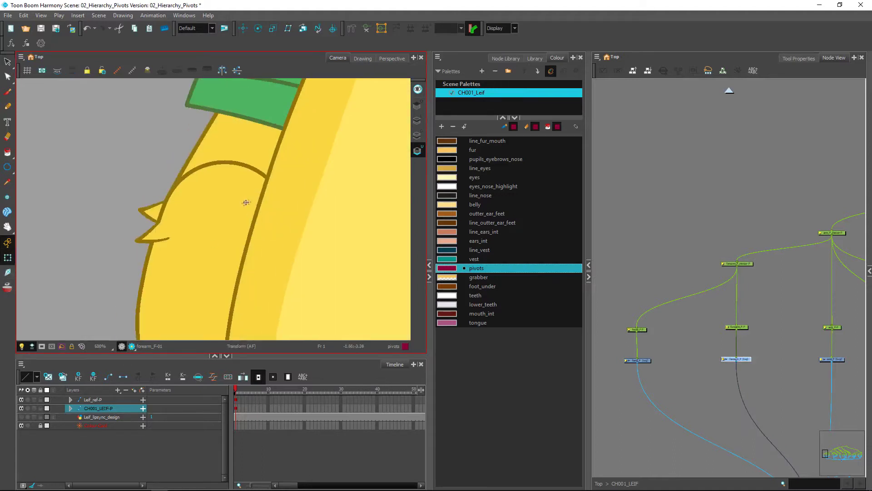
pyautogui.moveTo(248, 170); pyautogui.dragTo(208, 291)
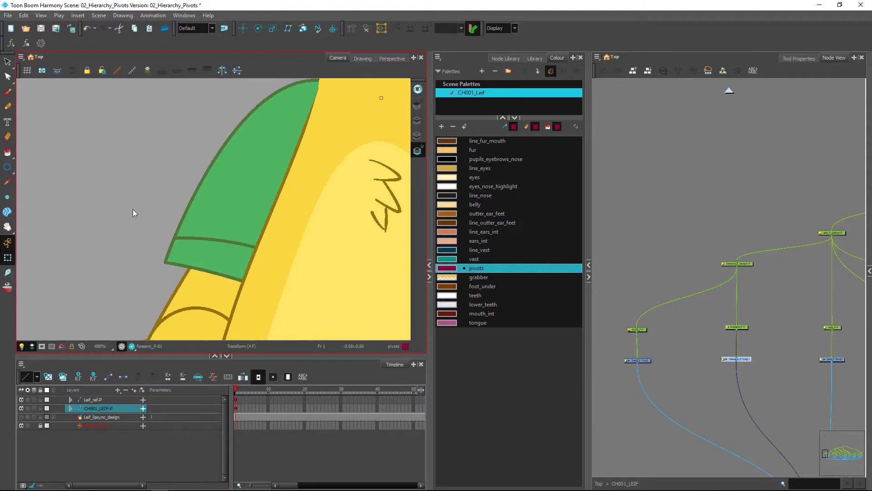
pyautogui.click(216, 219)
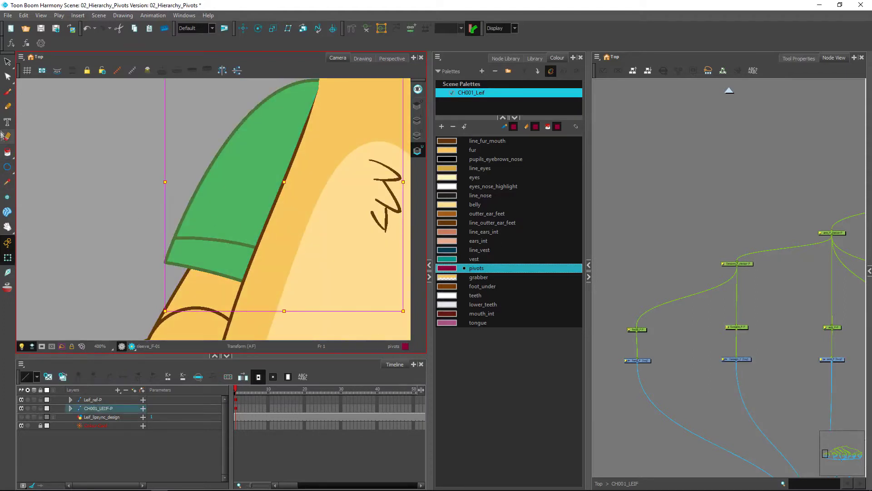
pyautogui.click(8, 92)
pyautogui.click(247, 266)
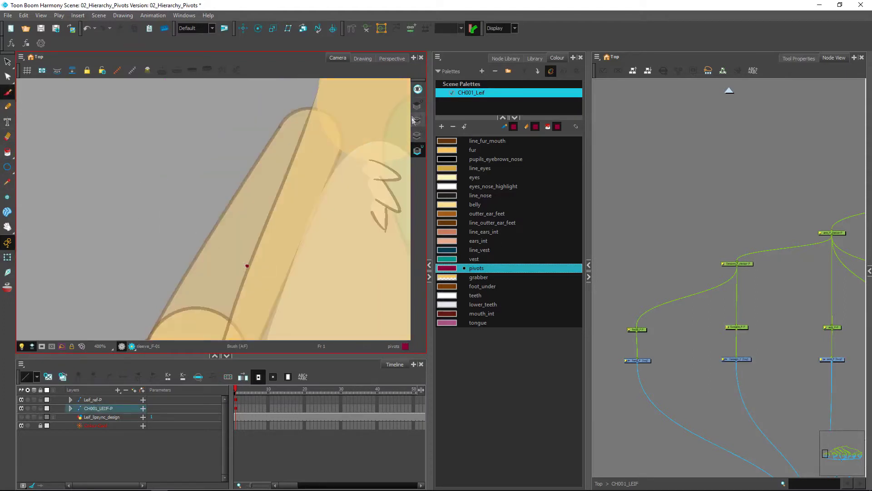
pyautogui.hotkey('shift', 'l')
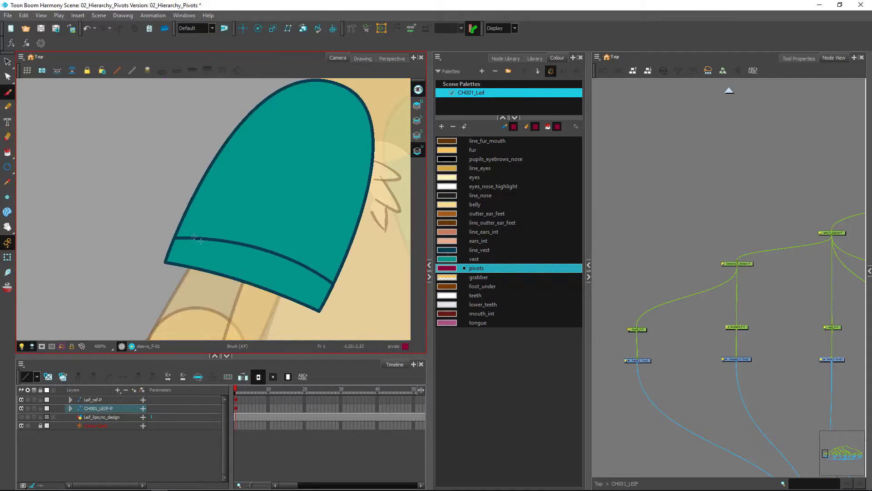
pyautogui.click(7, 257)
pyautogui.click(172, 268)
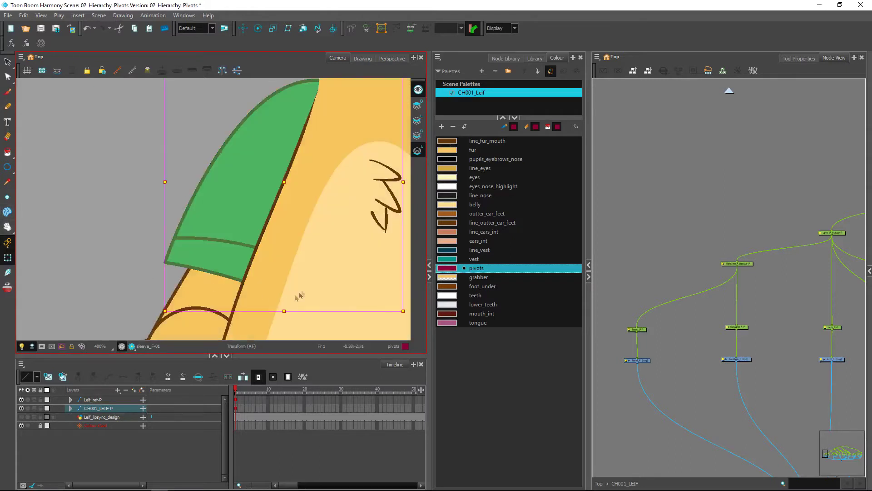
pyautogui.moveTo(191, 267); pyautogui.dragTo(205, 268)
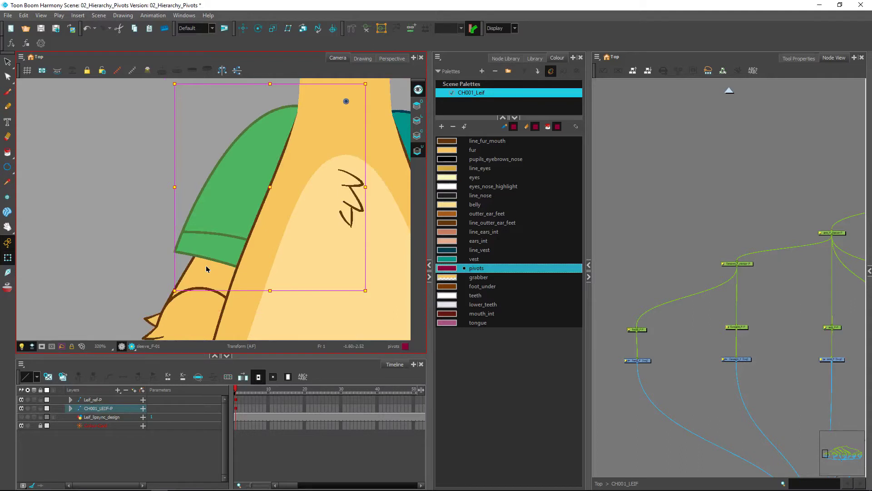
# - Paint a pivots-coloured dot near the top of the arm drawing
pyautogui.click(205, 267)
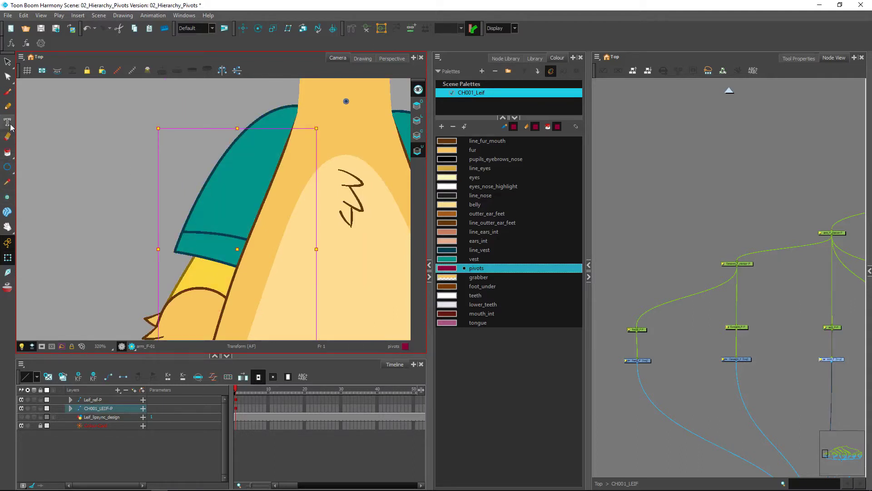
pyautogui.click(7, 92)
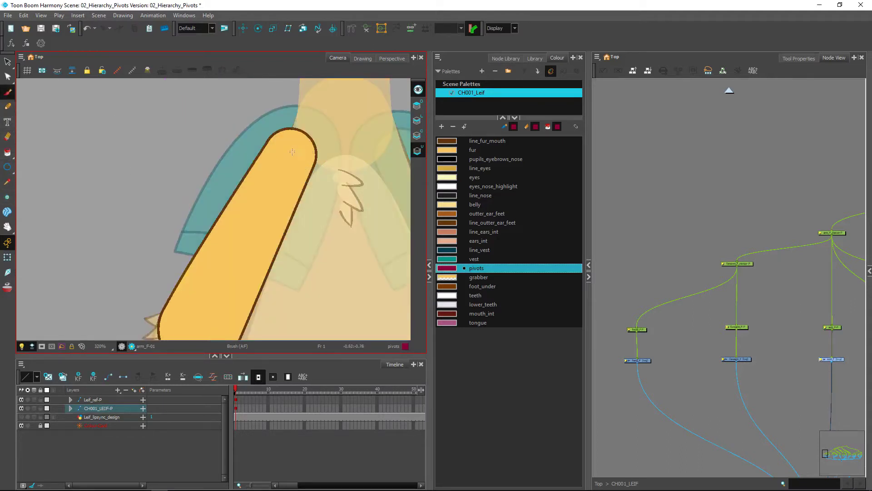
pyautogui.click(290, 155)
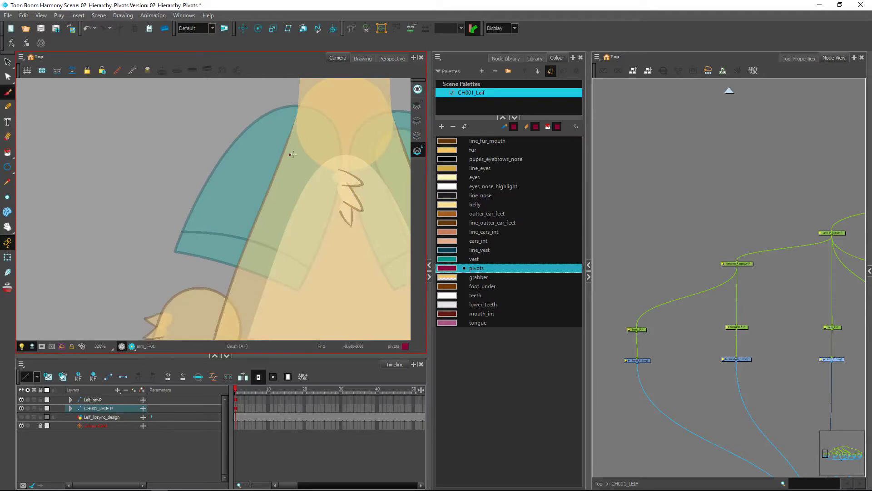
pyautogui.click(416, 104)
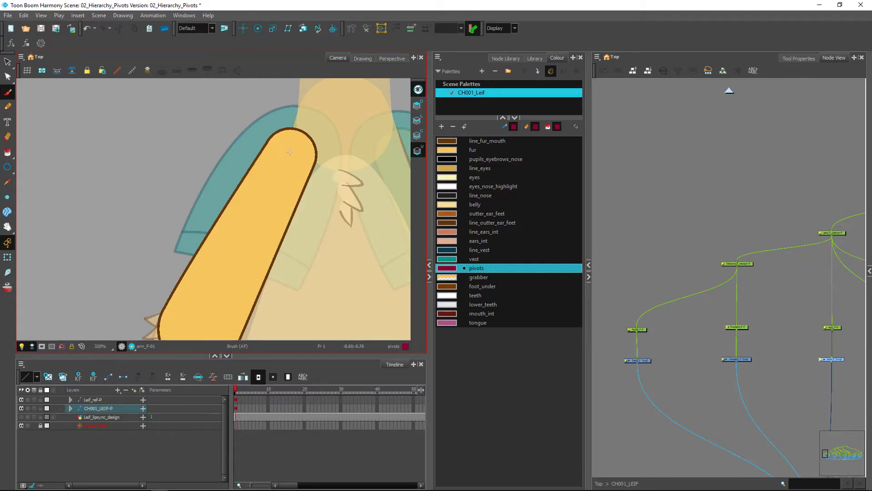
# - Pan down to the hand and select the hand drawing with Transform
pyautogui.scroll(-3, 290, 152)
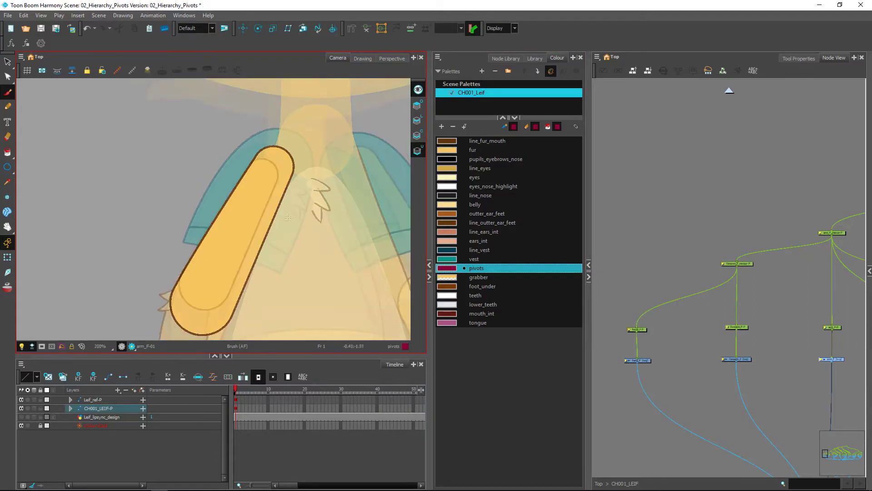
pyautogui.moveTo(218, 339); pyautogui.dragTo(211, 240)
pyautogui.scroll(3, 211, 241)
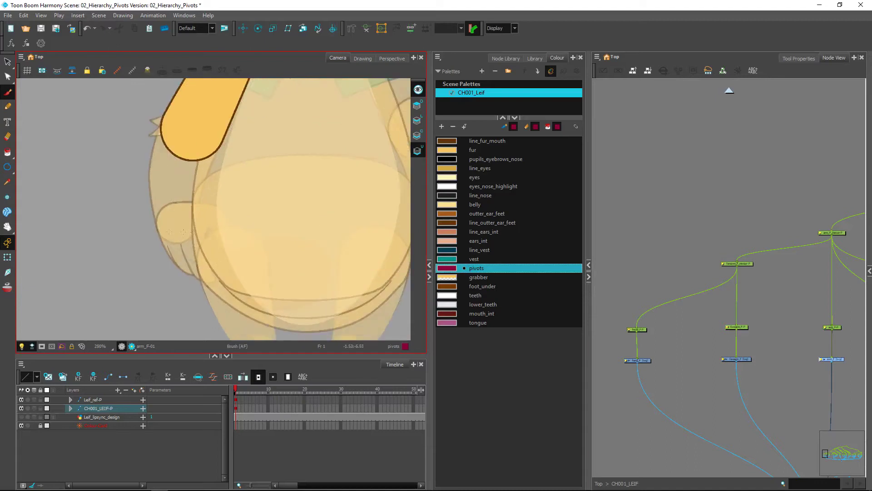
pyautogui.click(7, 257)
pyautogui.click(181, 258)
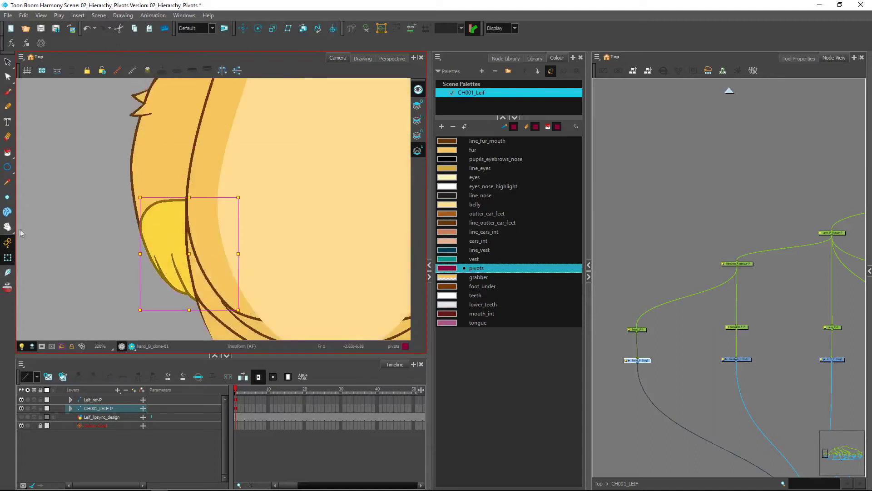
# - Paint a single pivots-coloured dot on the hand drawing, then switch back to Transform and zoom out
pyautogui.click(8, 92)
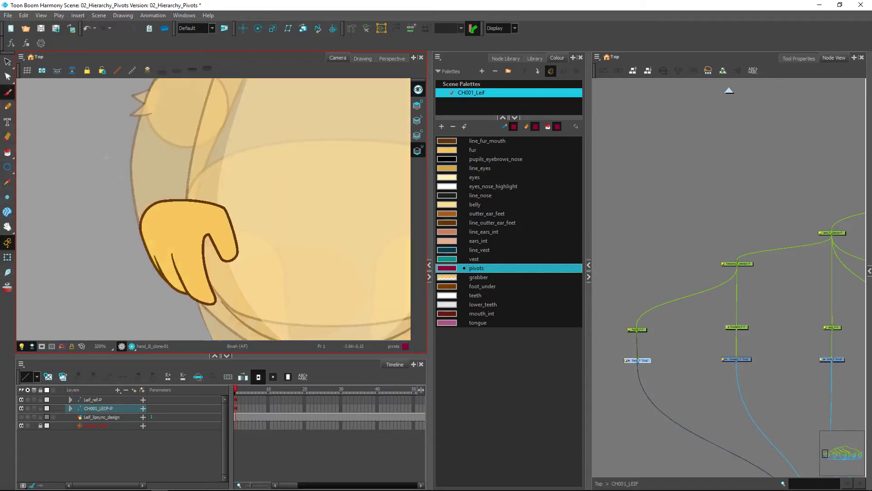
pyautogui.click(417, 135)
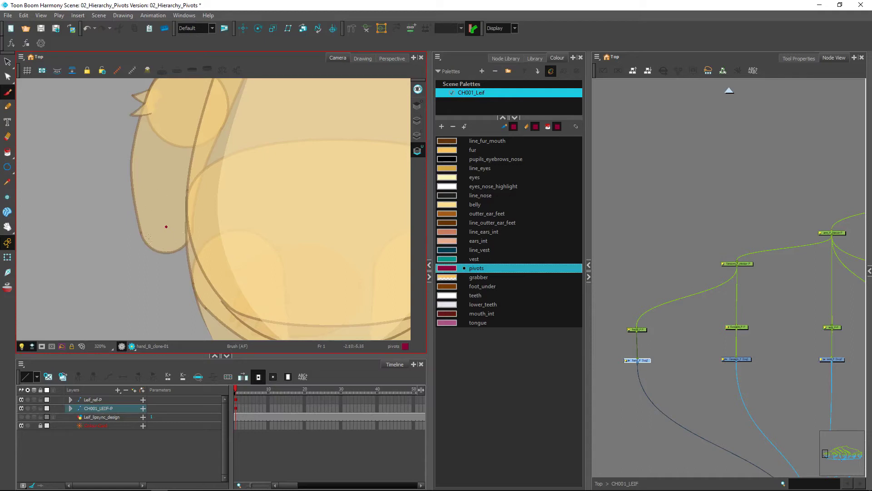
pyautogui.scroll(-5, 170, 223)
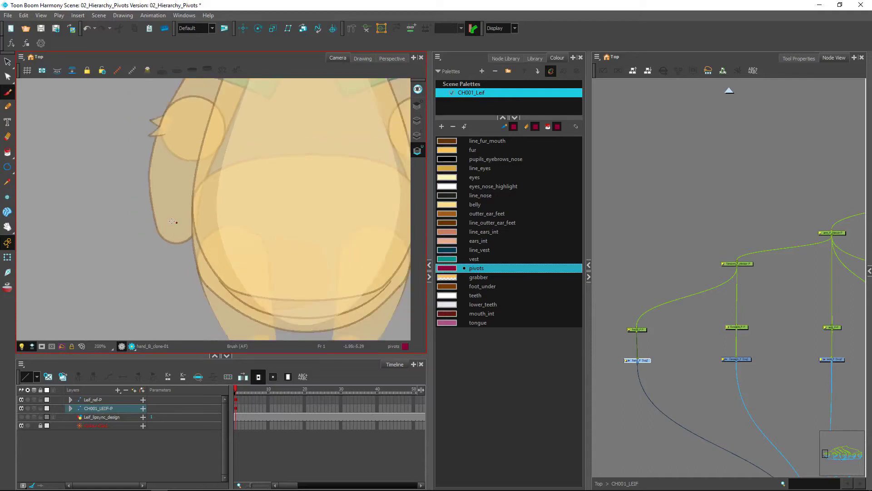
pyautogui.scroll(2, 21, 240)
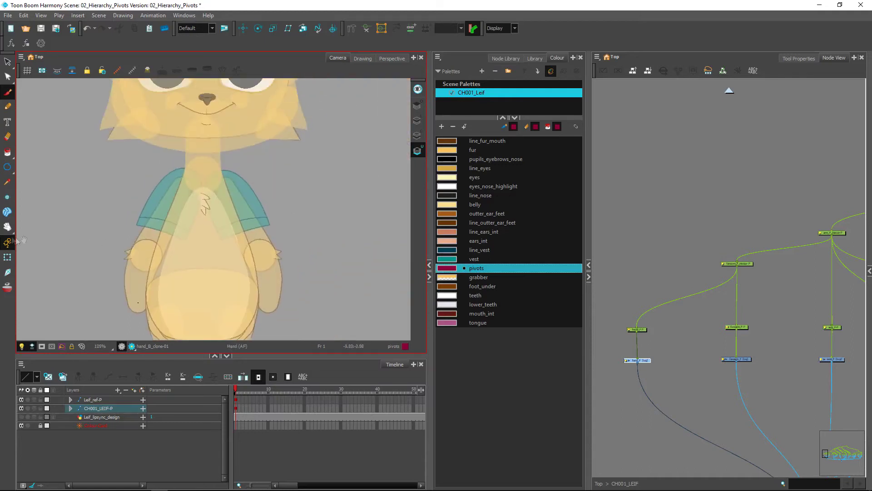
pyautogui.click(7, 257)
pyautogui.scroll(4, 219, 258)
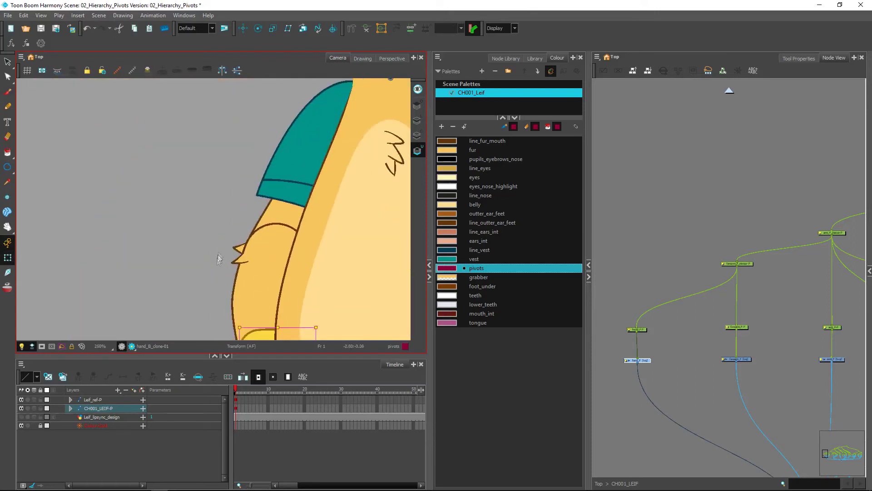
pyautogui.scroll(2, 219, 258)
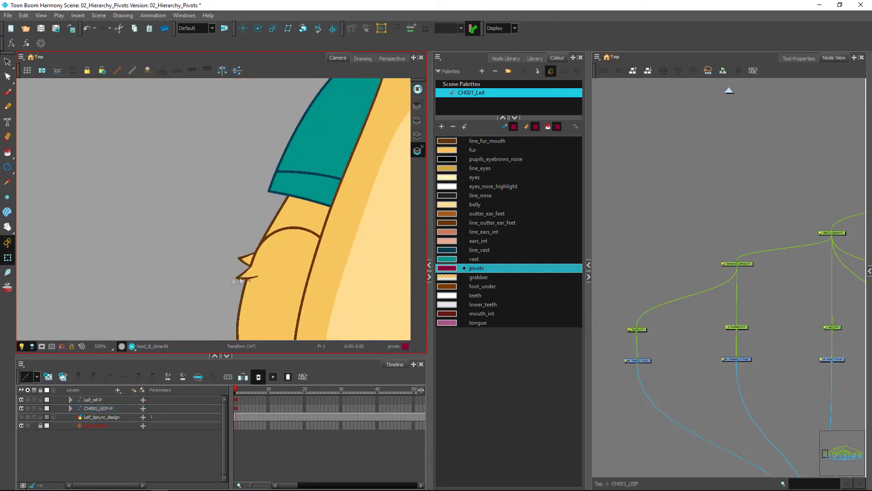
# - Select the arm_tuft drawing and rotate the small tuft so it points left
pyautogui.click(235, 273)
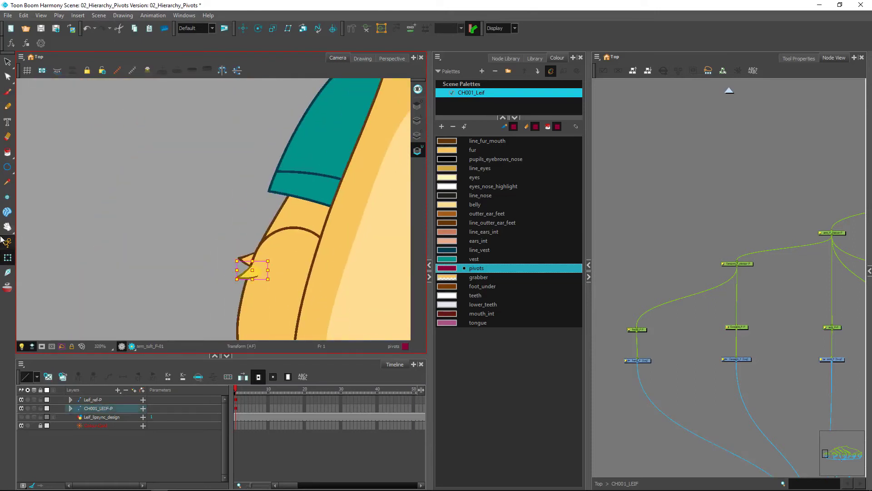
pyautogui.click(8, 92)
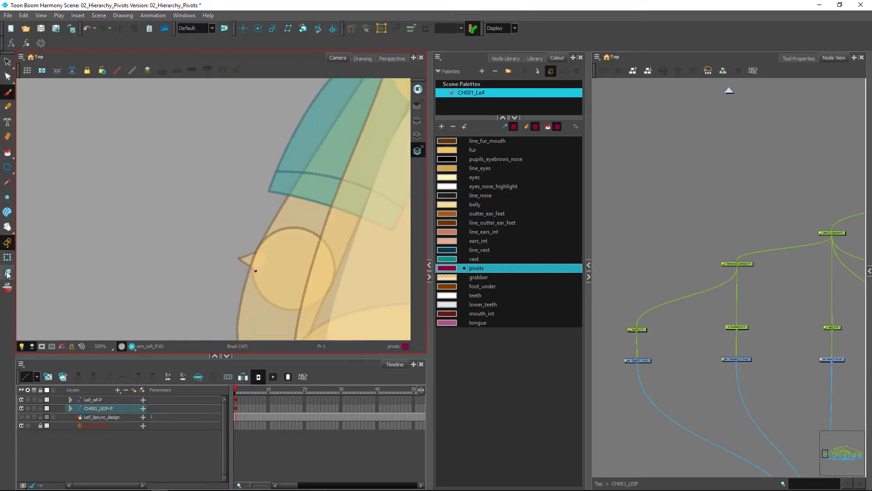
pyautogui.click(7, 257)
pyautogui.click(250, 270)
pyautogui.moveTo(242, 260); pyautogui.dragTo(248, 255)
# - Mark the tuft tip with a pivots-coloured brush dot, then reselect the tuft drawing
pyautogui.click(8, 92)
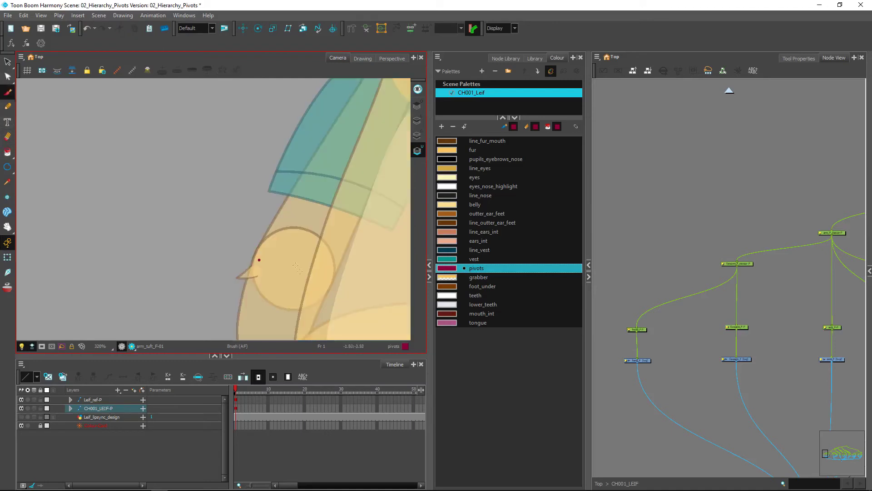
pyautogui.click(8, 257)
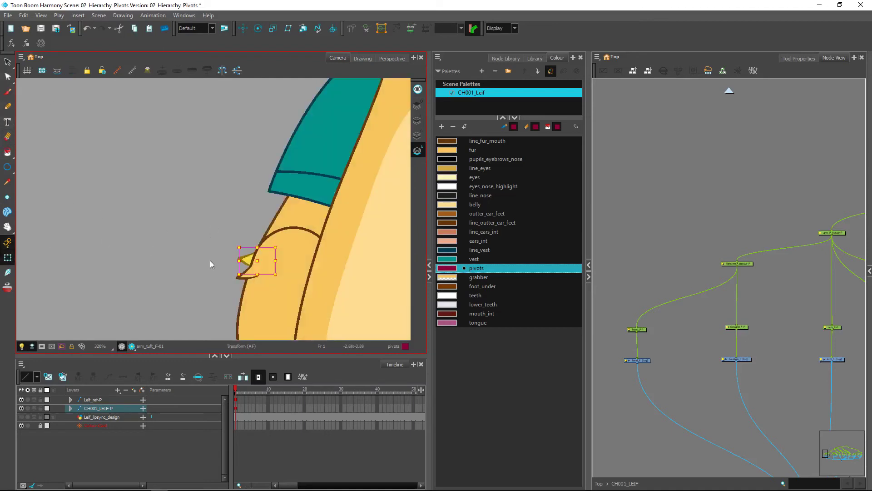
pyautogui.click(241, 254)
pyautogui.scroll(-5, 241, 255)
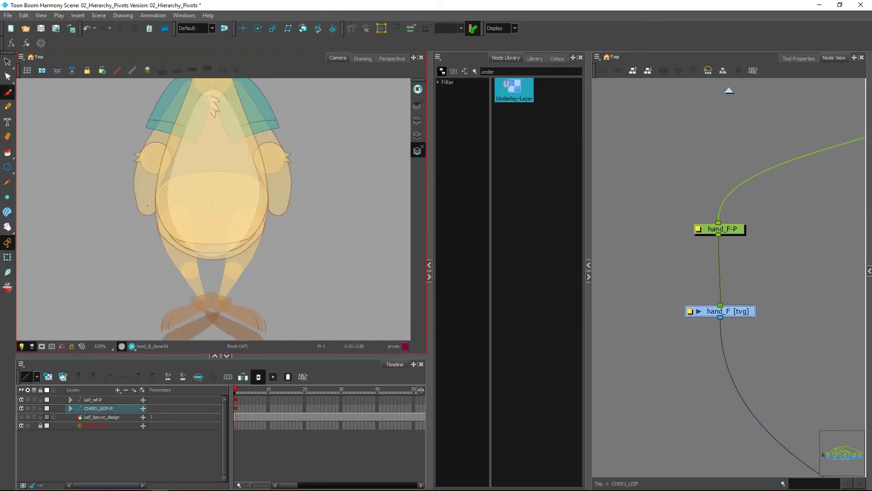
# - Scroll up in the view toward the hand_F-P and hand_F nodes
pyautogui.scroll(3, 156, 213)
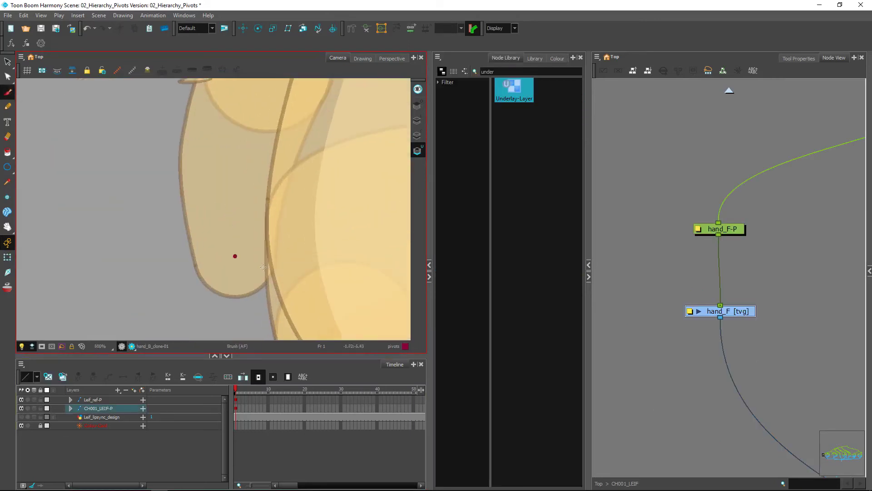